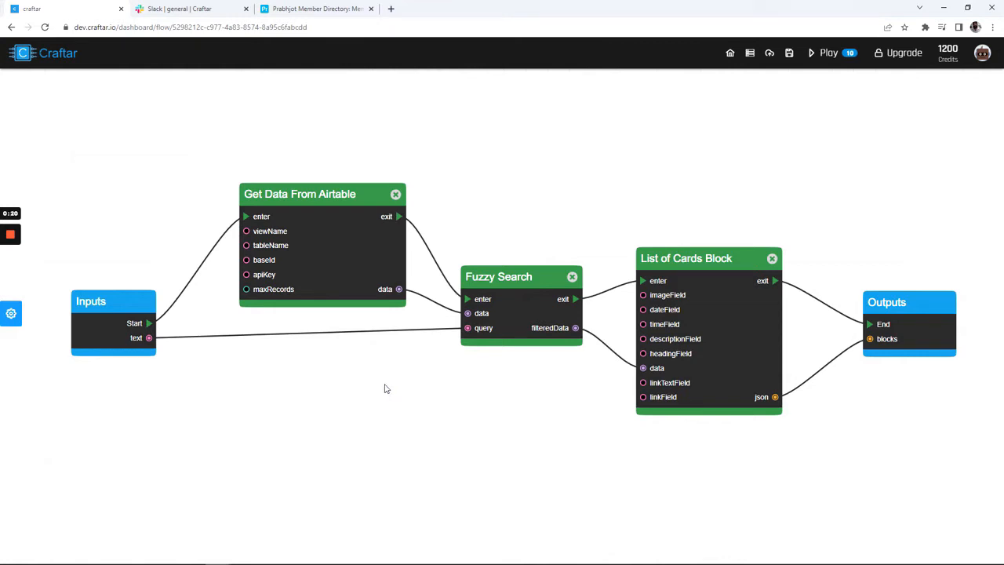
- Examine the Members table in the Airtable member directory, going across its fields to Profile Pic and back
{"action": "left_click", "coordinate": [314, 9]}
{"action": "left_click", "coordinate": [195, 177]}
{"action": "key", "text": "Down"}
{"action": "key", "text": "Right"}
{"action": "key", "text": "Right"}
{"action": "key", "text": "Right"}
{"action": "key", "text": "Right"}
{"action": "key", "text": "Right"}
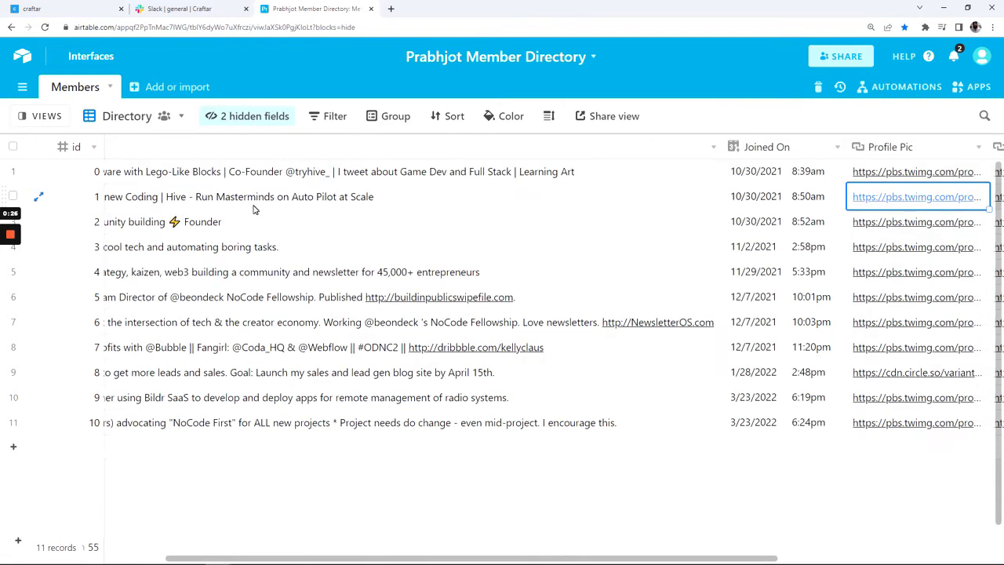
{"action": "key", "text": "Left"}
{"action": "key", "text": "Left"}
{"action": "key", "text": "Left"}
{"action": "key", "text": "Left"}
{"action": "key", "text": "Left"}
- Switch to Slack, run the /directory command with the query NoCode in #general, and review the returned member cards
{"action": "left_click", "coordinate": [89, 7]}
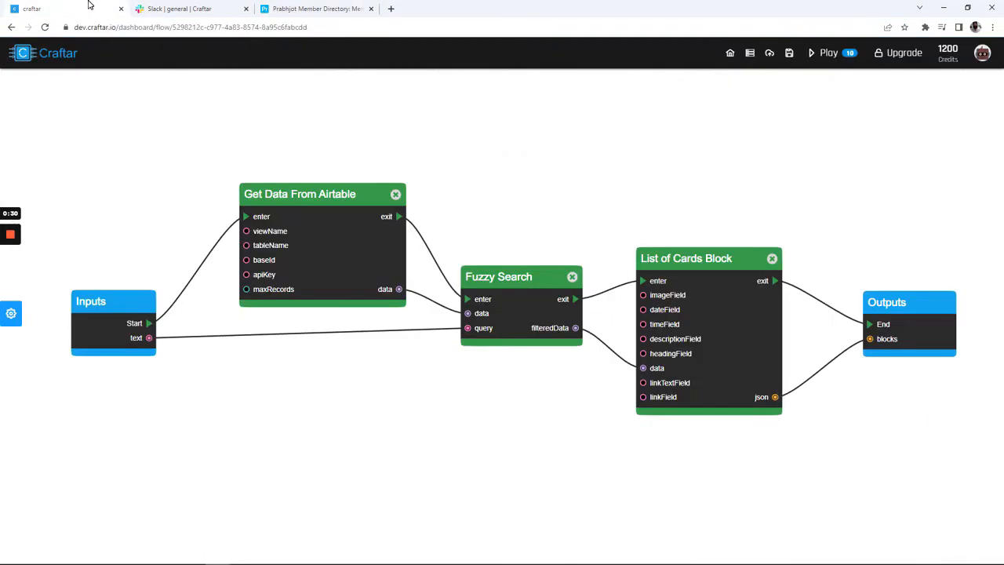
{"action": "left_click", "coordinate": [176, 8]}
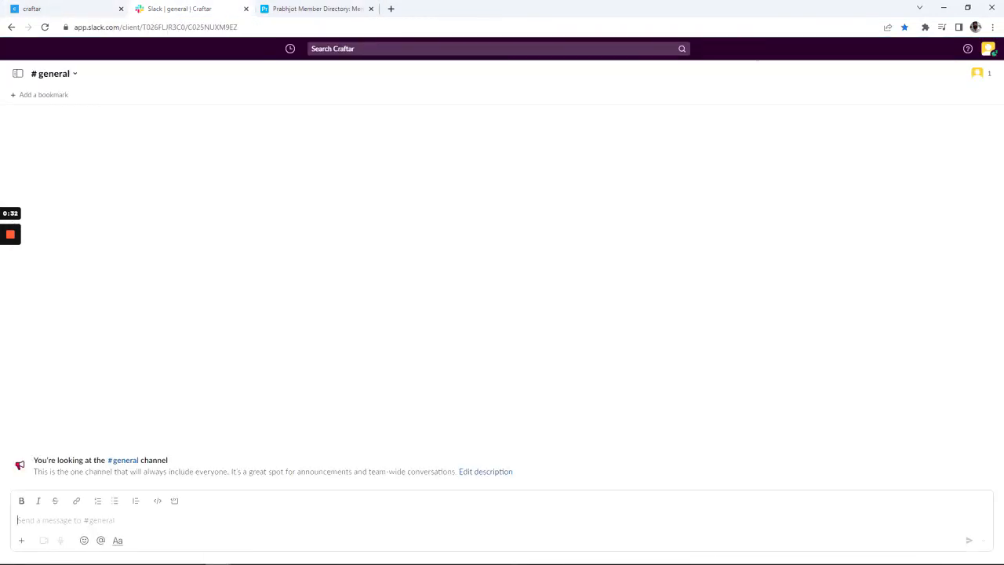
{"action": "type", "text": "/dire"}
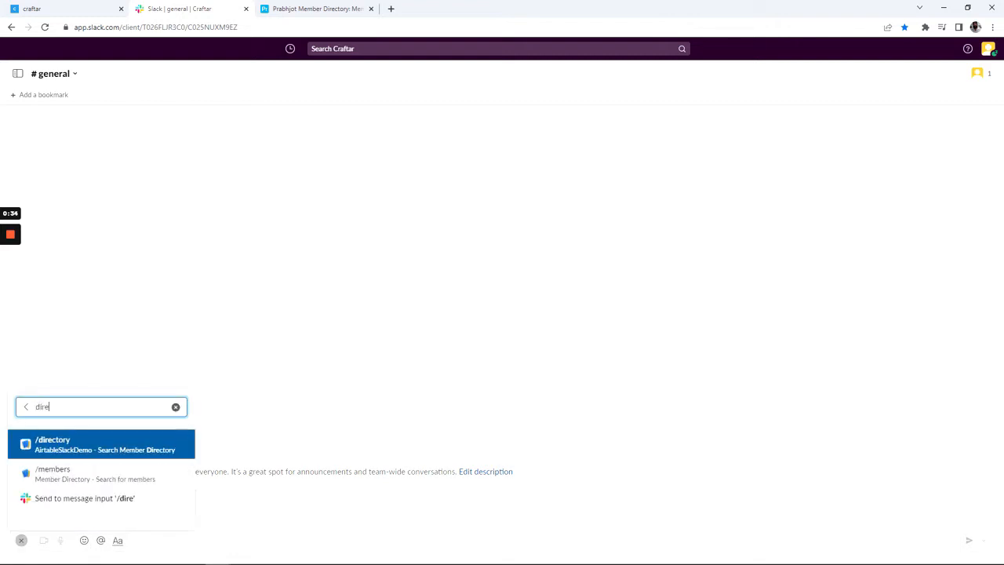
{"action": "key", "text": "Return"}
{"action": "type", "text": "NoCode"}
{"action": "key", "text": "Return"}
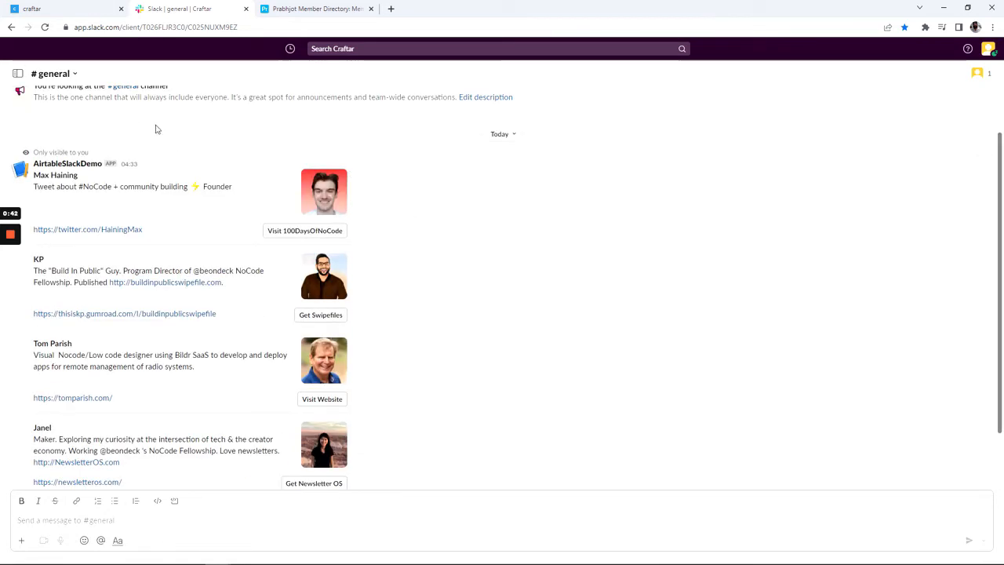
{"action": "scroll", "coordinate": [280, 450], "scroll_direction": "down", "scroll_amount": 2}
{"action": "scroll", "coordinate": [262, 403], "scroll_direction": "up", "scroll_amount": 2}
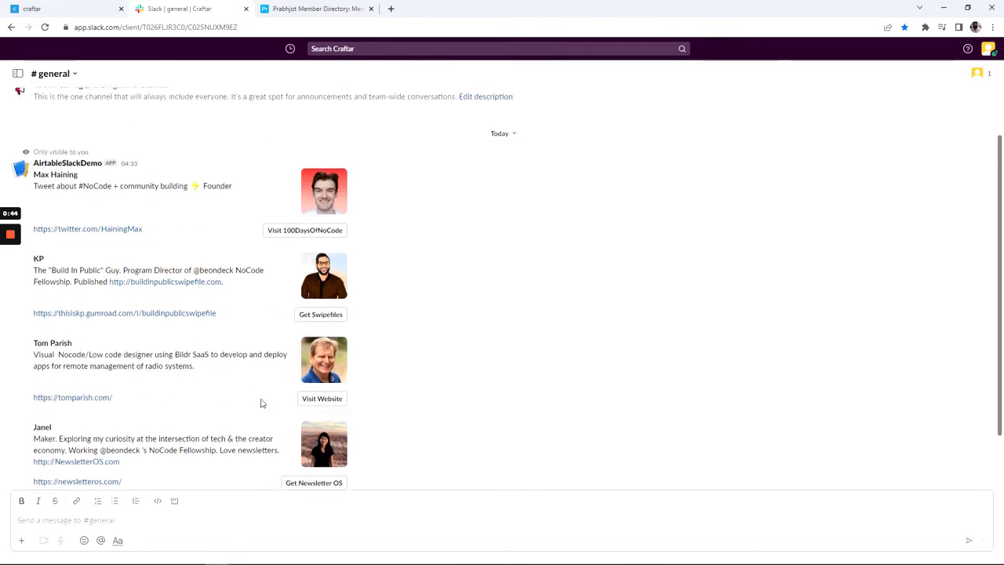
{"action": "scroll", "coordinate": [477, 432], "scroll_direction": "down", "scroll_amount": 2}
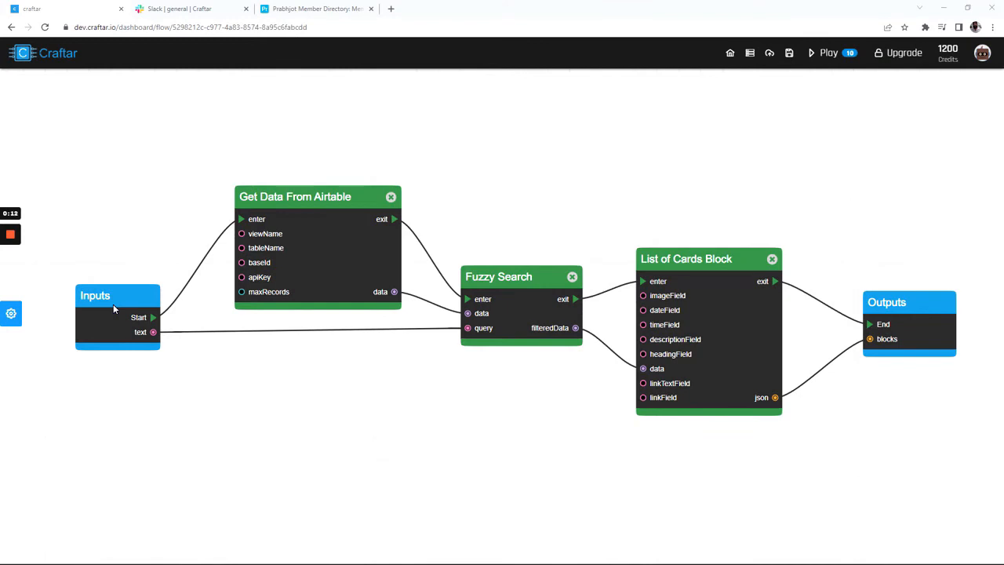
- In the Craftar flow, inspect the Inputs block's text value and the Get Data From Airtable block's settings, checking against the Airtable base
{"action": "left_click", "coordinate": [113, 304]}
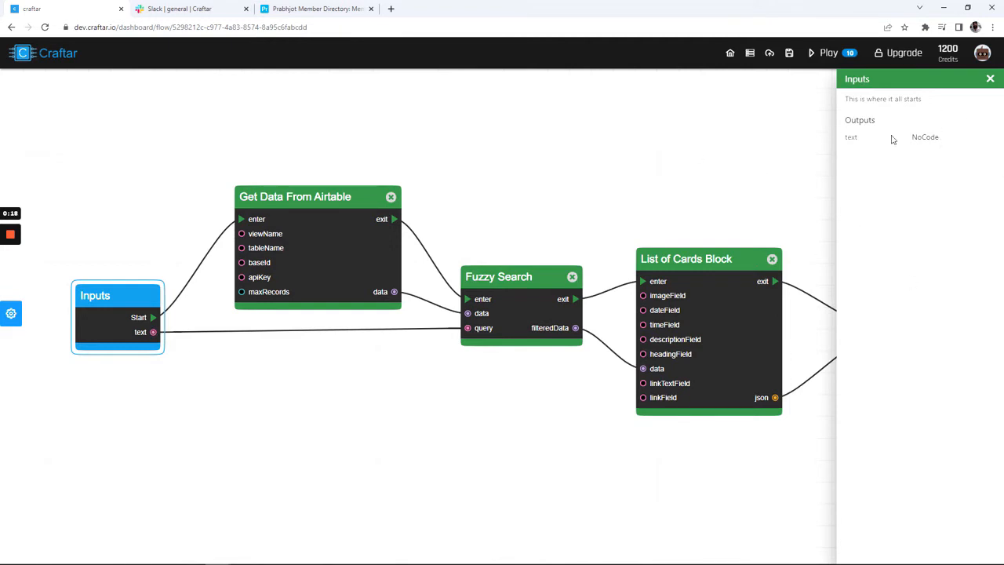
{"action": "left_click_drag", "start_coordinate": [909, 137], "coordinate": [932, 138]}
{"action": "left_click", "coordinate": [271, 308]}
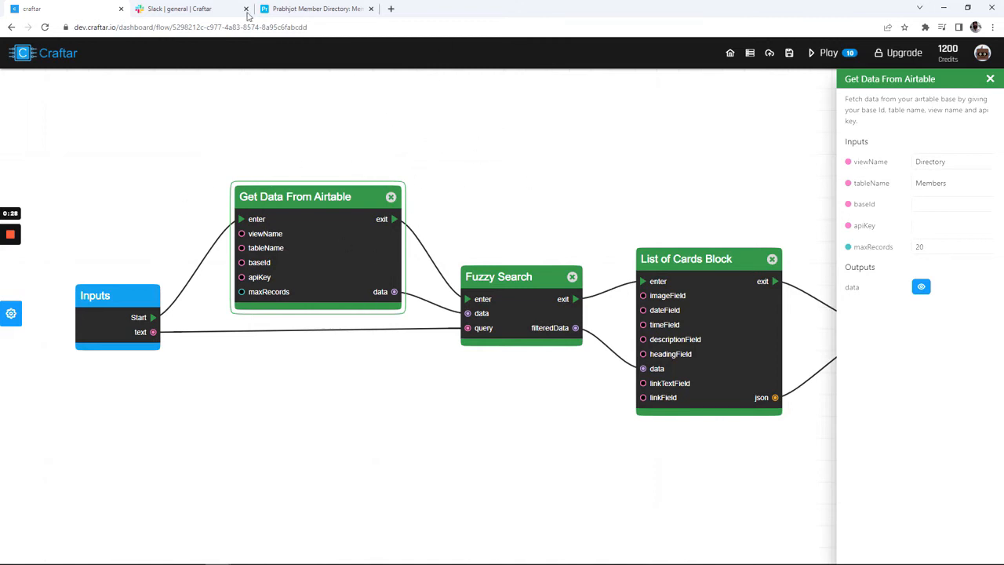
{"action": "left_click", "coordinate": [314, 8]}
{"action": "left_click", "coordinate": [99, 6]}
- Examine the records in the Get Data From Airtable block's data output, expanding data_0 to read its fields
{"action": "left_click", "coordinate": [922, 288]}
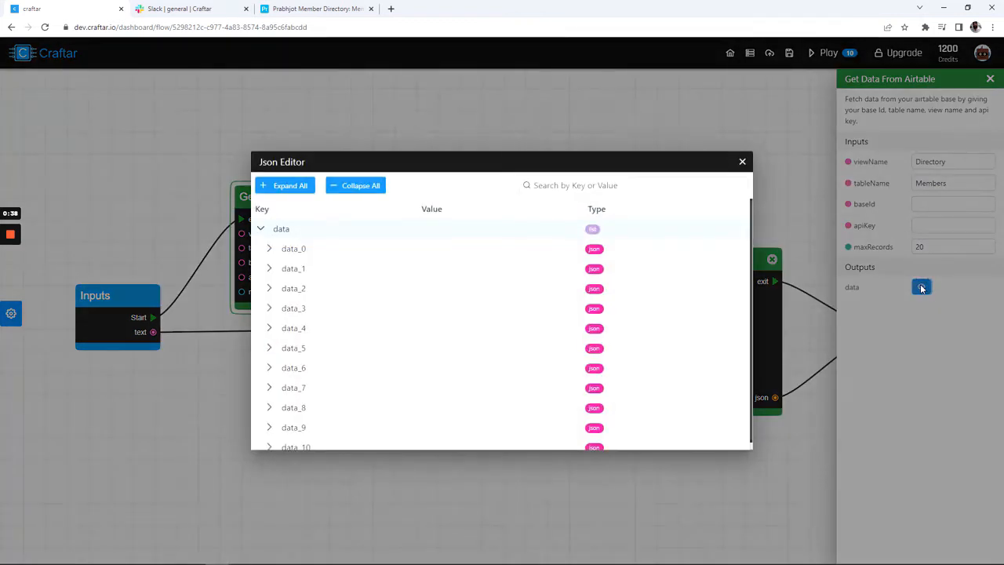
{"action": "scroll", "coordinate": [480, 379], "scroll_direction": "up", "scroll_amount": 1}
{"action": "scroll", "coordinate": [348, 284], "scroll_direction": "down", "scroll_amount": 1}
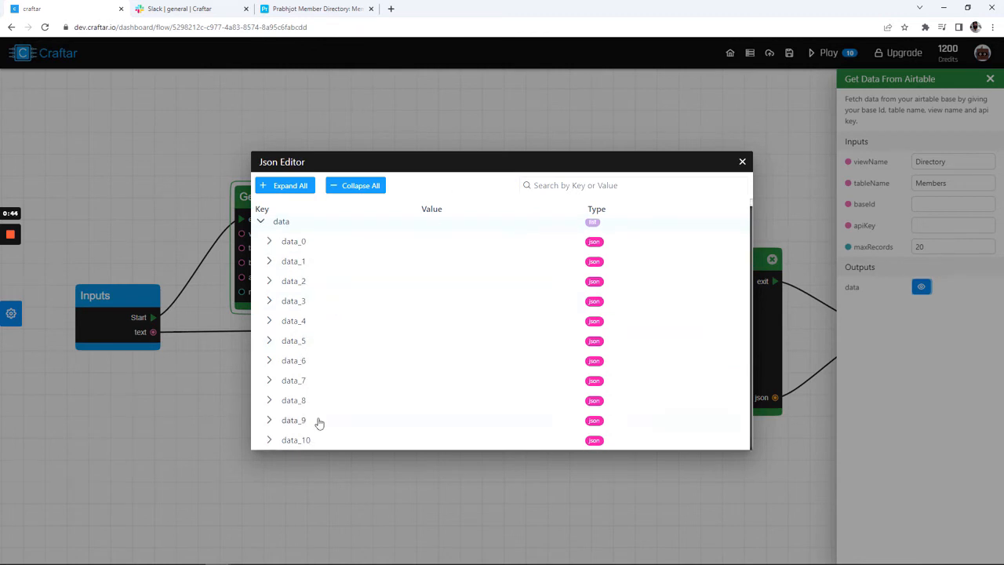
{"action": "left_click", "coordinate": [269, 241]}
{"action": "scroll", "coordinate": [340, 327], "scroll_direction": "down", "scroll_amount": 3}
{"action": "scroll", "coordinate": [350, 360], "scroll_direction": "up", "scroll_amount": 2}
{"action": "scroll", "coordinate": [373, 314], "scroll_direction": "down", "scroll_amount": 2}
{"action": "scroll", "coordinate": [415, 412], "scroll_direction": "down", "scroll_amount": 3}
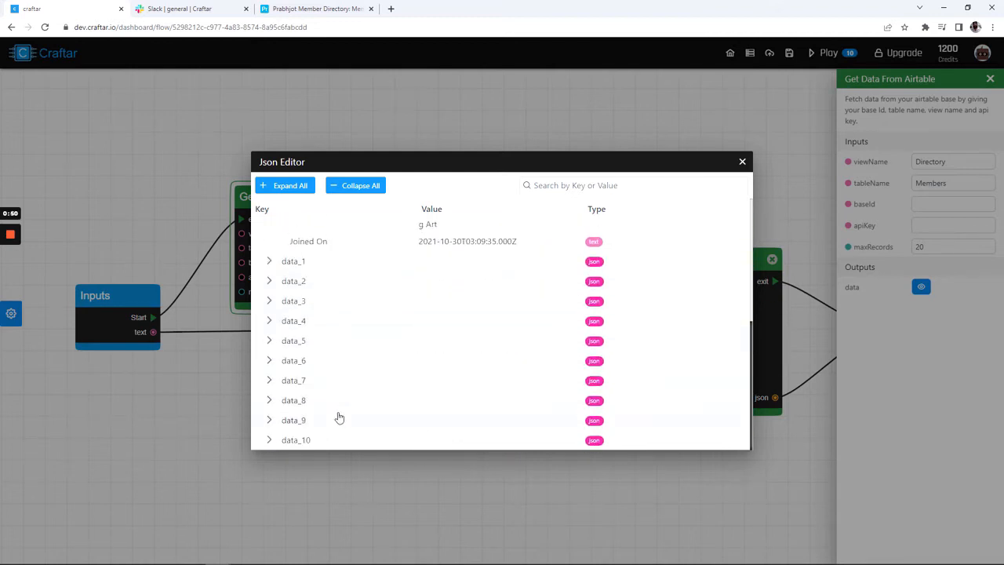
{"action": "left_click", "coordinate": [270, 321]}
{"action": "scroll", "coordinate": [412, 341], "scroll_direction": "up", "scroll_amount": 1}
{"action": "scroll", "coordinate": [416, 337], "scroll_direction": "up", "scroll_amount": 3}
{"action": "scroll", "coordinate": [447, 314], "scroll_direction": "down", "scroll_amount": 2}
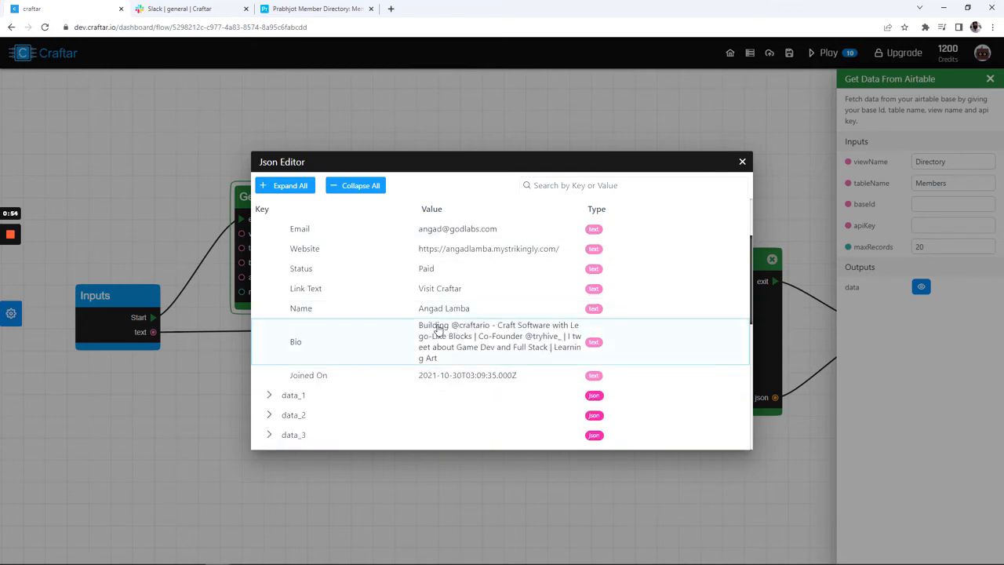
{"action": "scroll", "coordinate": [438, 329], "scroll_direction": "up", "scroll_amount": 3}
- Search the Airtable output data for a member's first name, and clear the search
{"action": "left_click", "coordinate": [605, 185]}
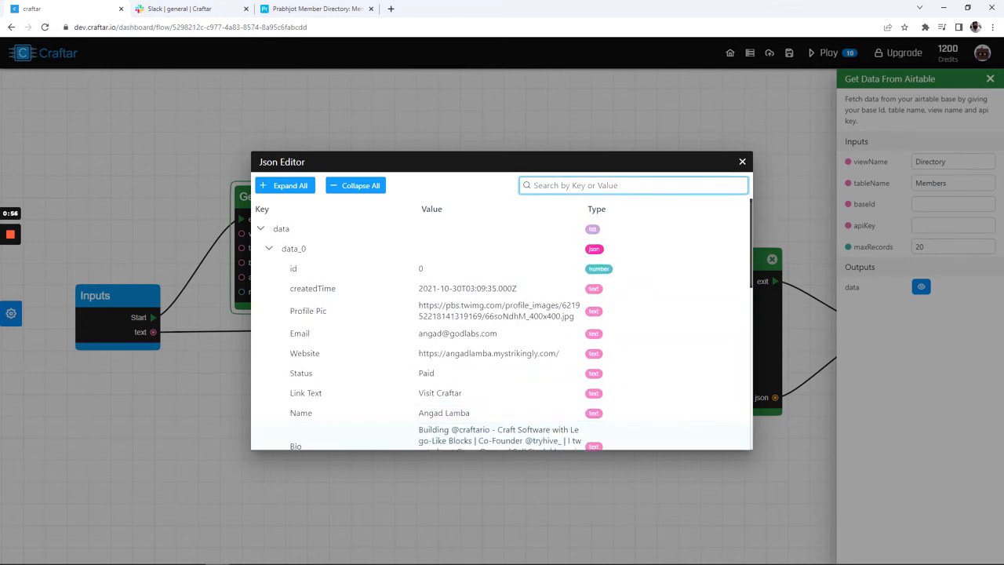
{"action": "type", "text": "Angad"}
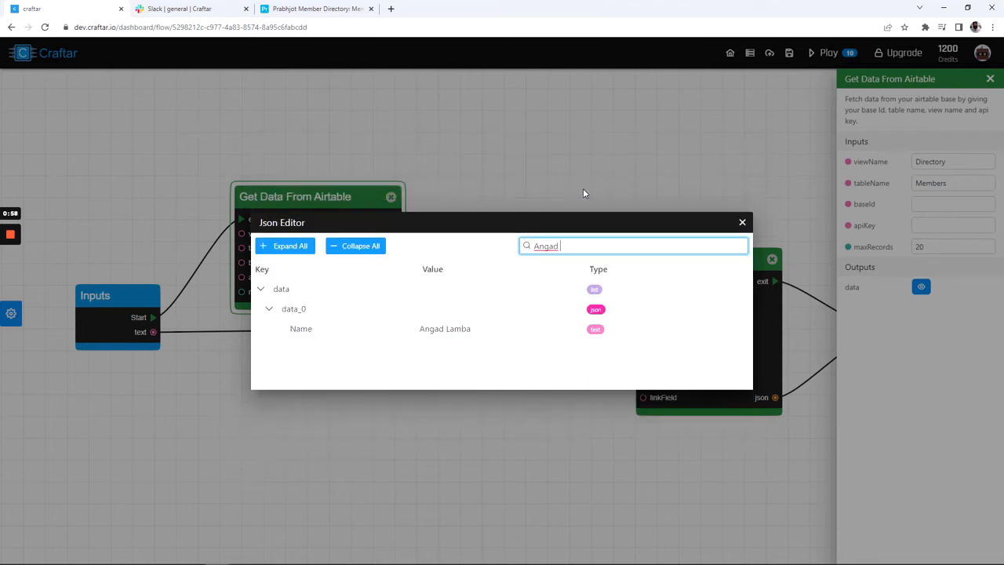
{"action": "key", "text": "BackSpace"}
{"action": "key", "text": "BackSpace"}
{"action": "key", "text": "BackSpace"}
{"action": "key", "text": "BackSpace"}
{"action": "key", "text": "BackSpace"}
{"action": "key", "text": "BackSpace"}
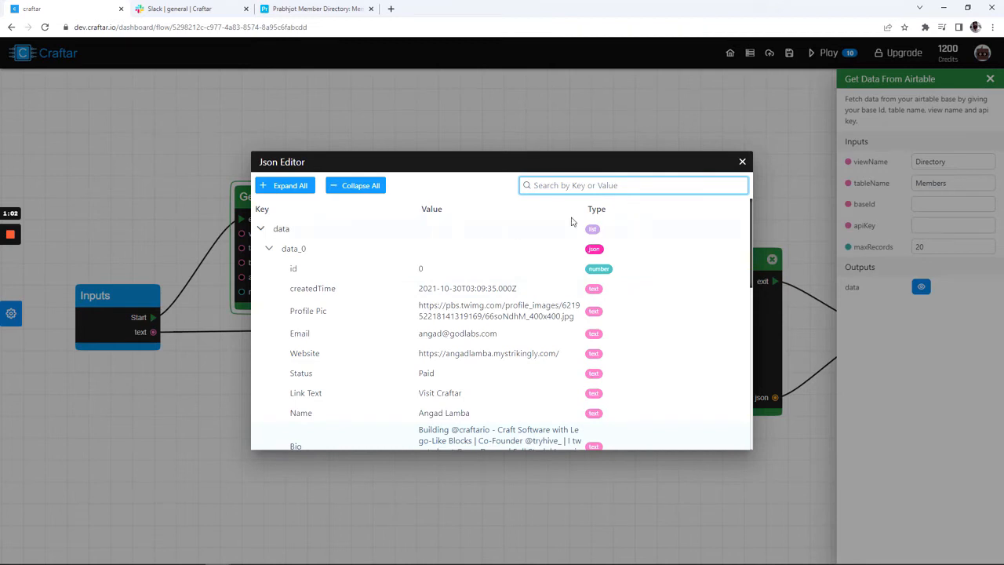
- Collapse all the data records, expand them all again, and close the Json Editor
{"action": "left_click", "coordinate": [358, 184]}
{"action": "left_click", "coordinate": [290, 244]}
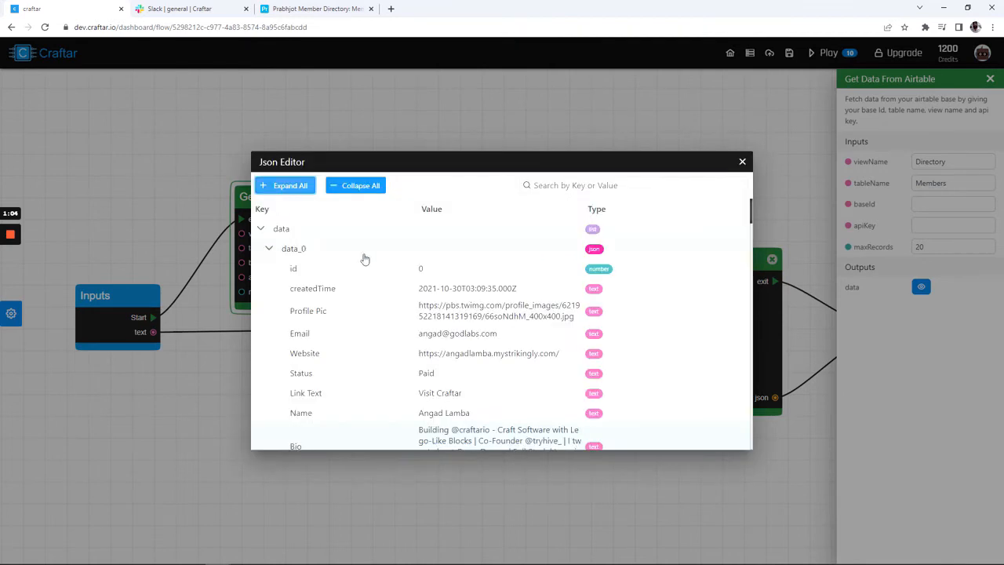
{"action": "left_click", "coordinate": [742, 163]}
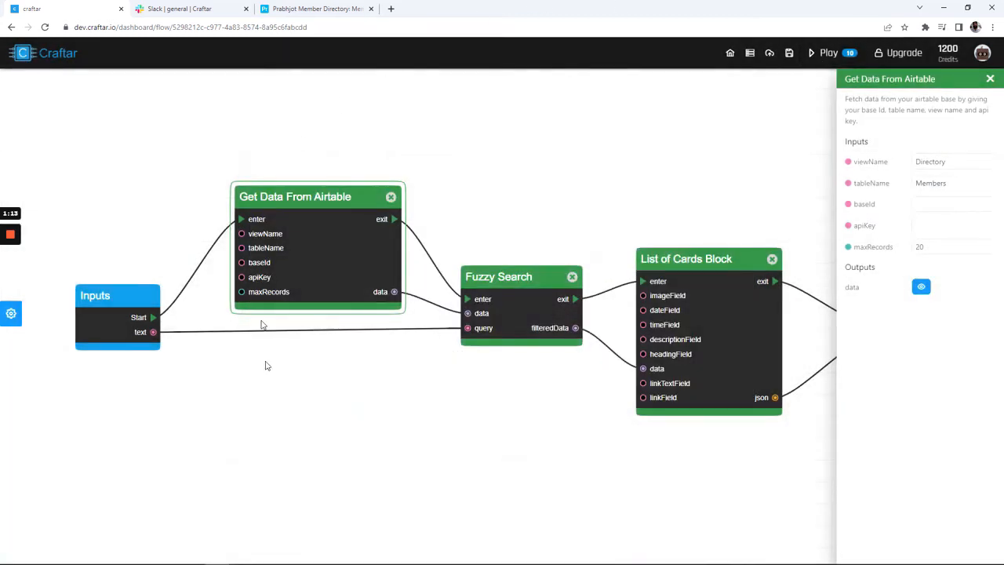
- Inspect the Fuzzy Search block's settings and view its filteredData output, including the fields of filteredData_0
{"action": "left_click", "coordinate": [506, 334]}
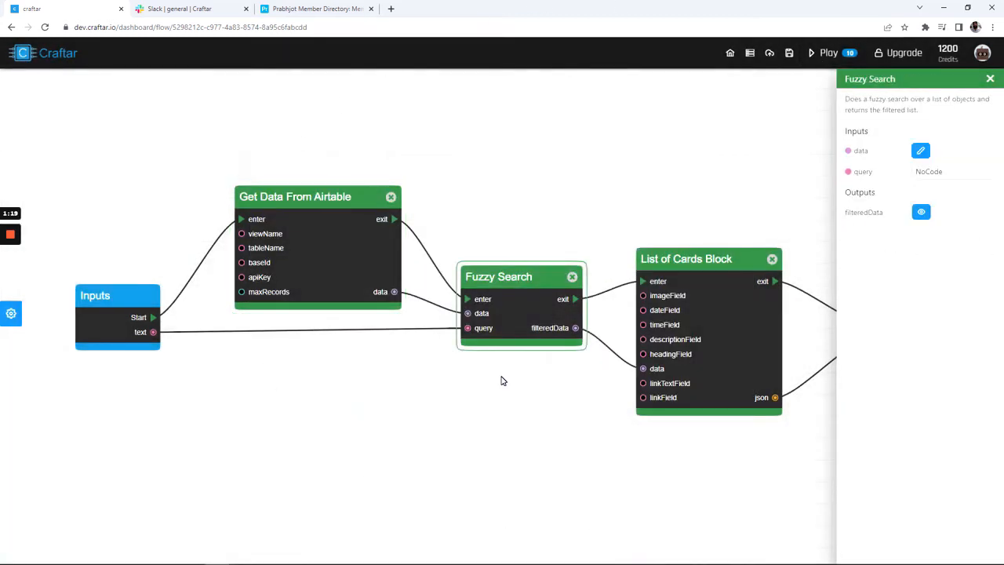
{"action": "left_click", "coordinate": [345, 250]}
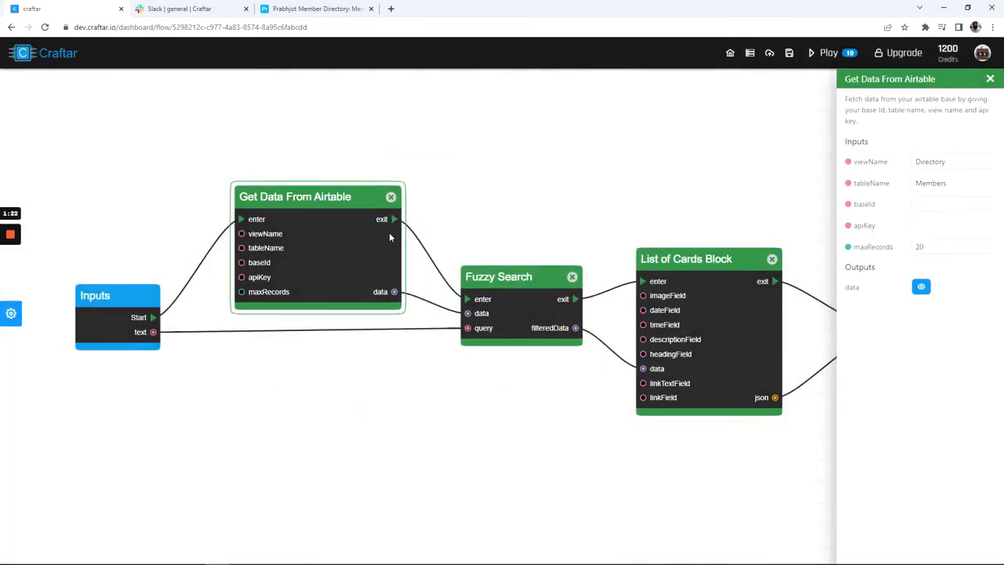
{"action": "left_click", "coordinate": [495, 335]}
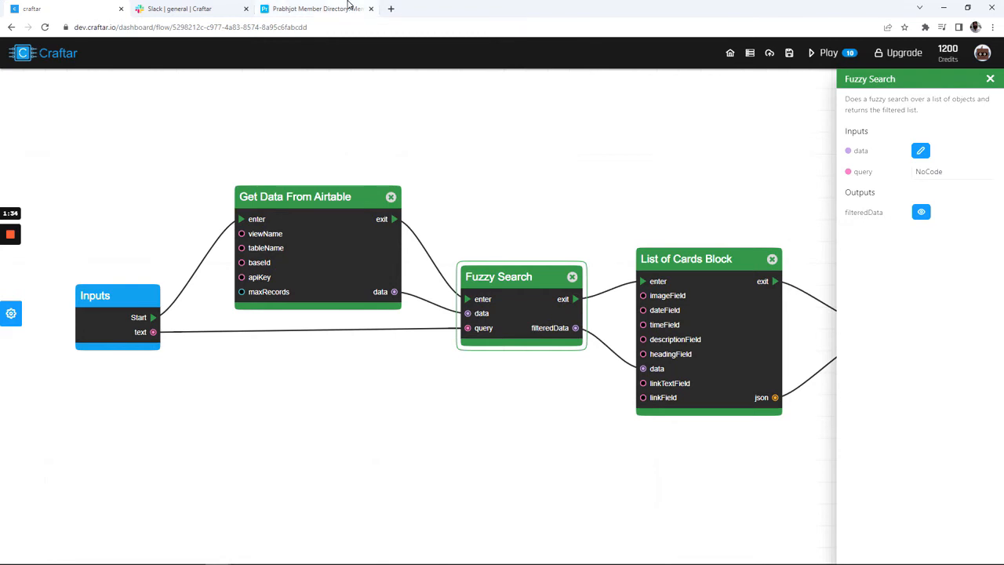
{"action": "left_click", "coordinate": [922, 212]}
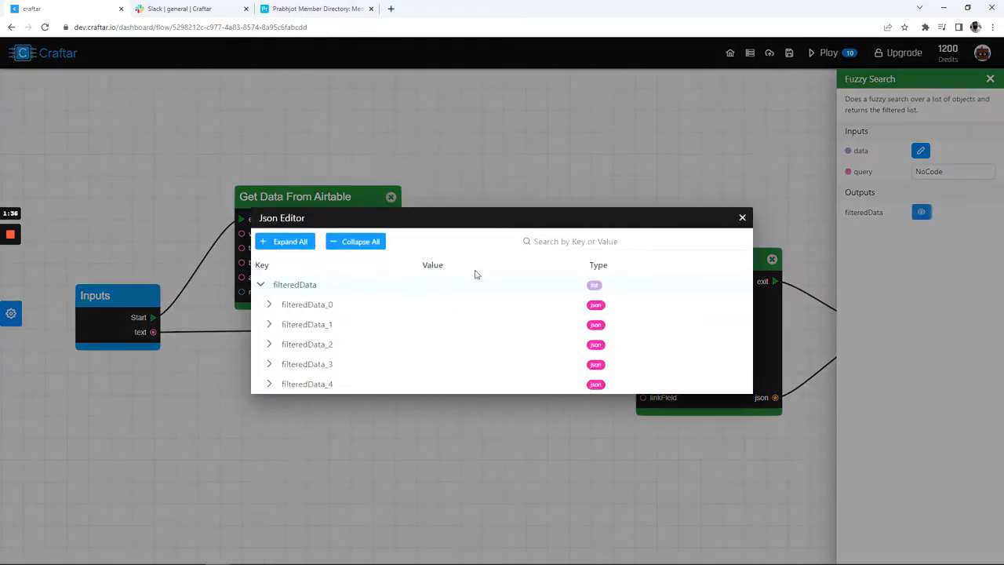
{"action": "left_click", "coordinate": [268, 306]}
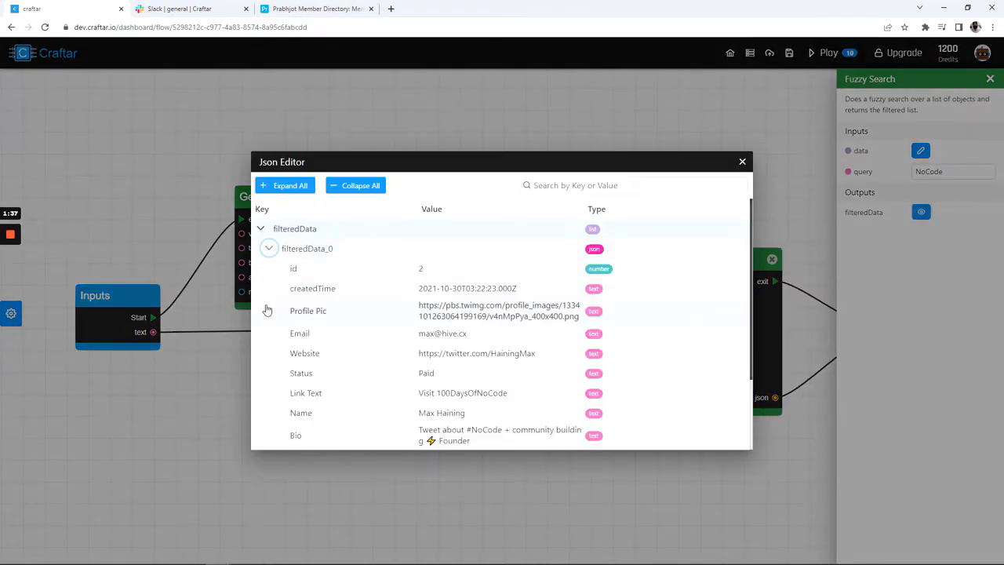
{"action": "left_click", "coordinate": [271, 248]}
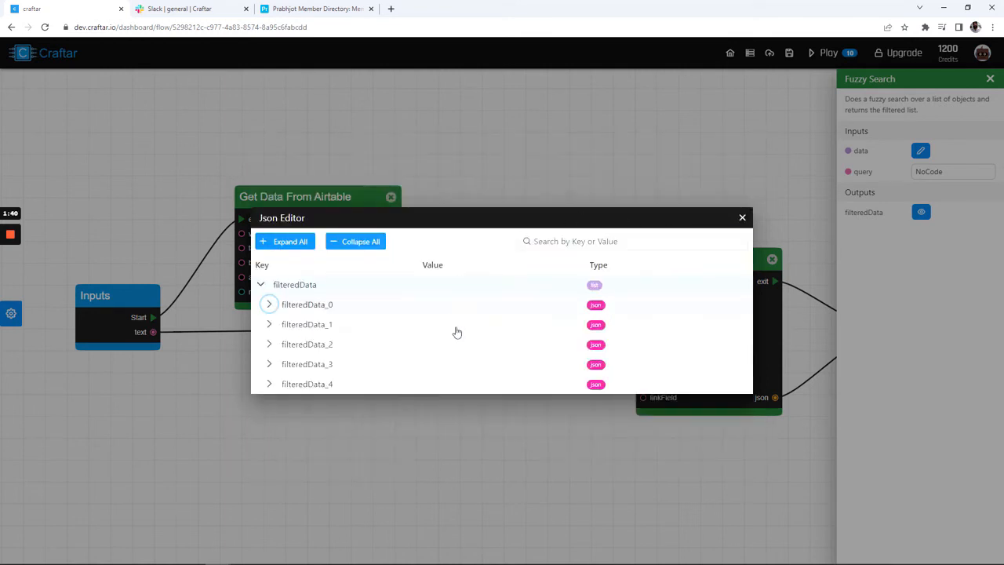
{"action": "left_click", "coordinate": [742, 219]}
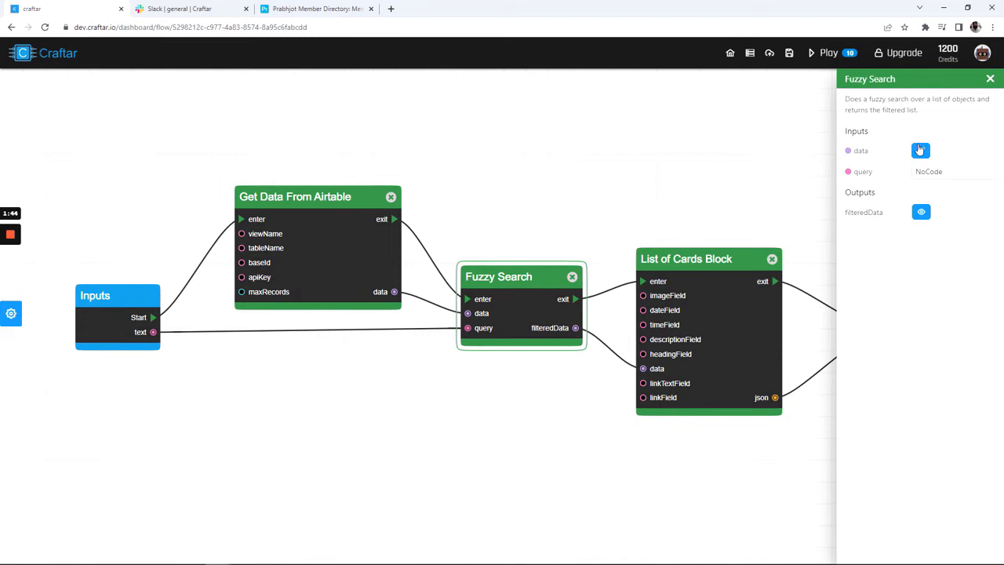
- Open the Fuzzy Search block's data input for editing and examine the fields of data_0 and data_1
{"action": "left_click", "coordinate": [925, 154]}
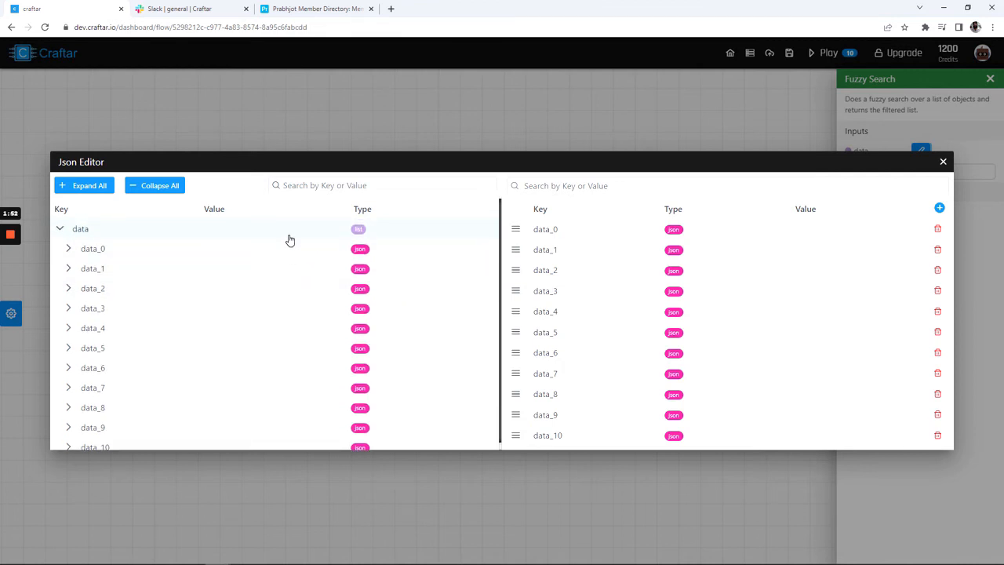
{"action": "left_click", "coordinate": [266, 251]}
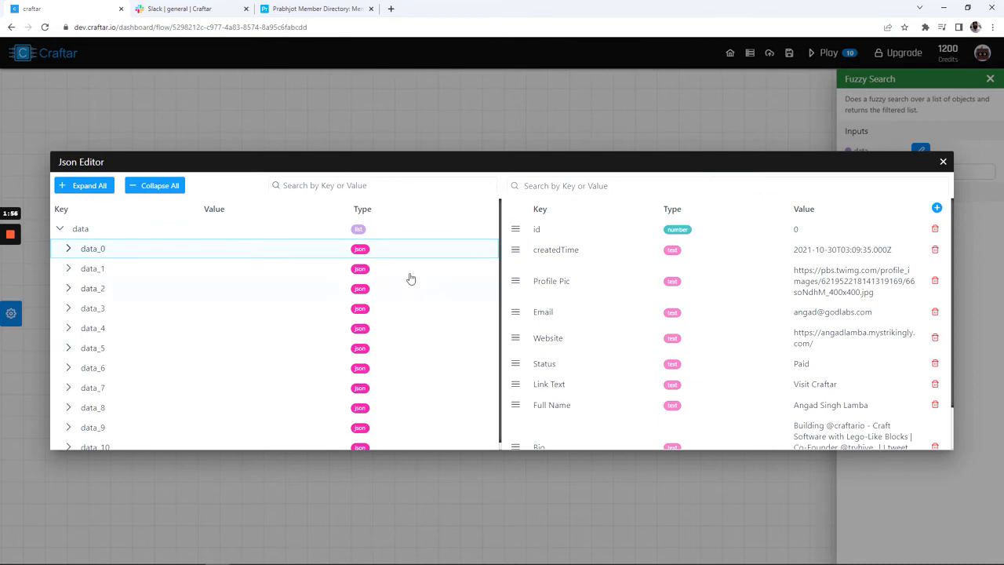
{"action": "left_click", "coordinate": [176, 269]}
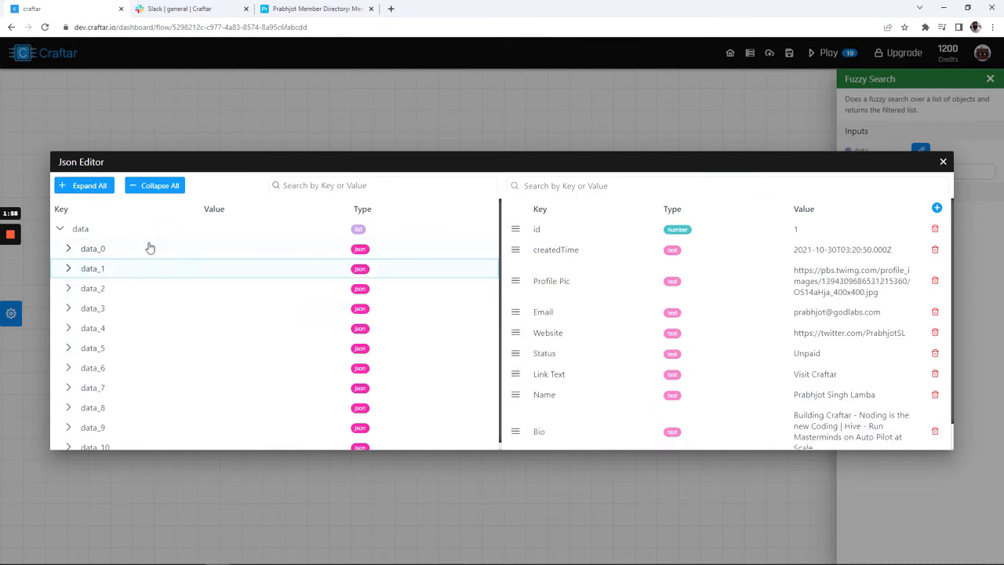
{"action": "left_click", "coordinate": [150, 249]}
{"action": "scroll", "coordinate": [777, 314], "scroll_direction": "down", "scroll_amount": 2}
{"action": "scroll", "coordinate": [769, 274], "scroll_direction": "up", "scroll_amount": 2}
{"action": "scroll", "coordinate": [558, 291], "scroll_direction": "down", "scroll_amount": 2}
{"action": "scroll", "coordinate": [863, 354], "scroll_direction": "up", "scroll_amount": 2}
{"action": "scroll", "coordinate": [649, 250], "scroll_direction": "down", "scroll_amount": 1}
{"action": "scroll", "coordinate": [649, 250], "scroll_direction": "down", "scroll_amount": 1}
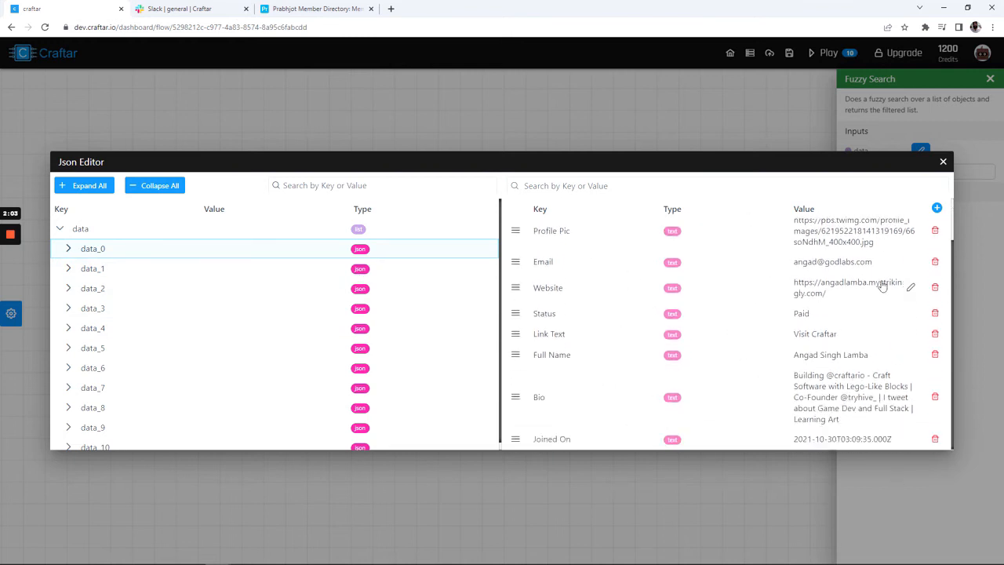
- Add a new key named Age to data_0, with type Number and value 25
{"action": "left_click", "coordinate": [937, 208]}
{"action": "left_click", "coordinate": [646, 438]}
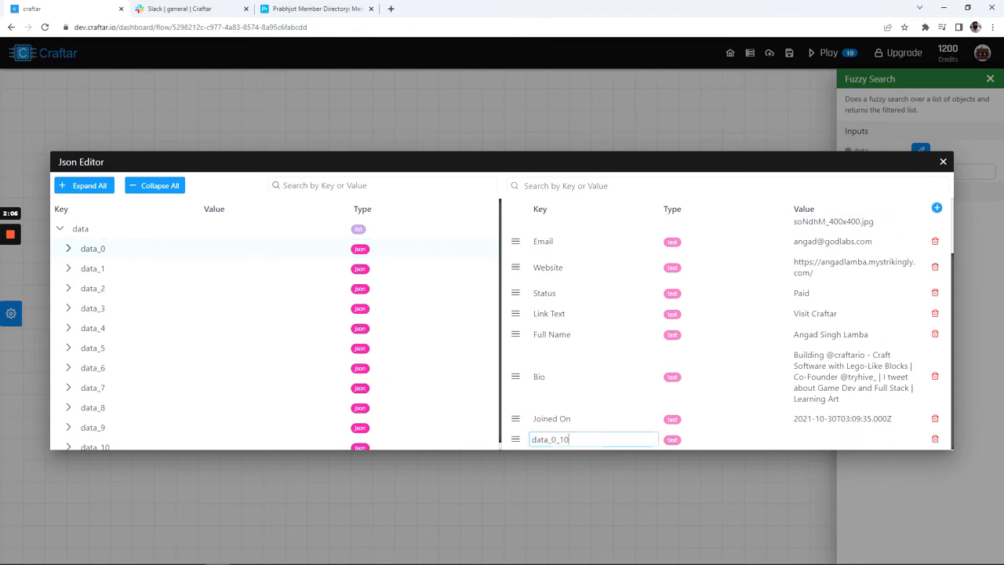
{"action": "type", "text": "age"}
{"action": "key", "text": "Return"}
{"action": "left_click", "coordinate": [710, 439]}
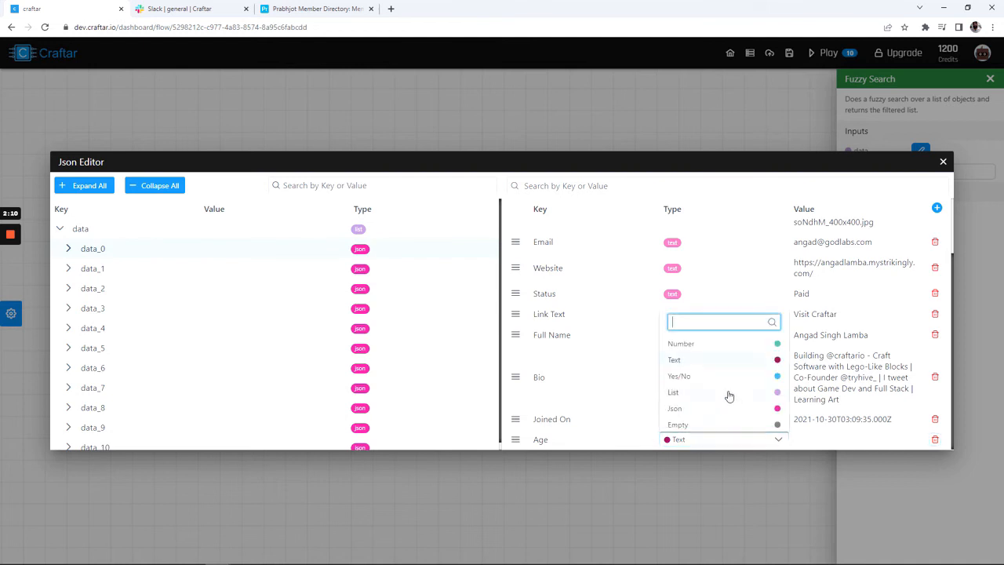
{"action": "left_click", "coordinate": [718, 345]}
{"action": "left_click", "coordinate": [830, 440]}
{"action": "type", "text": "25"}
{"action": "key", "text": "Return"}
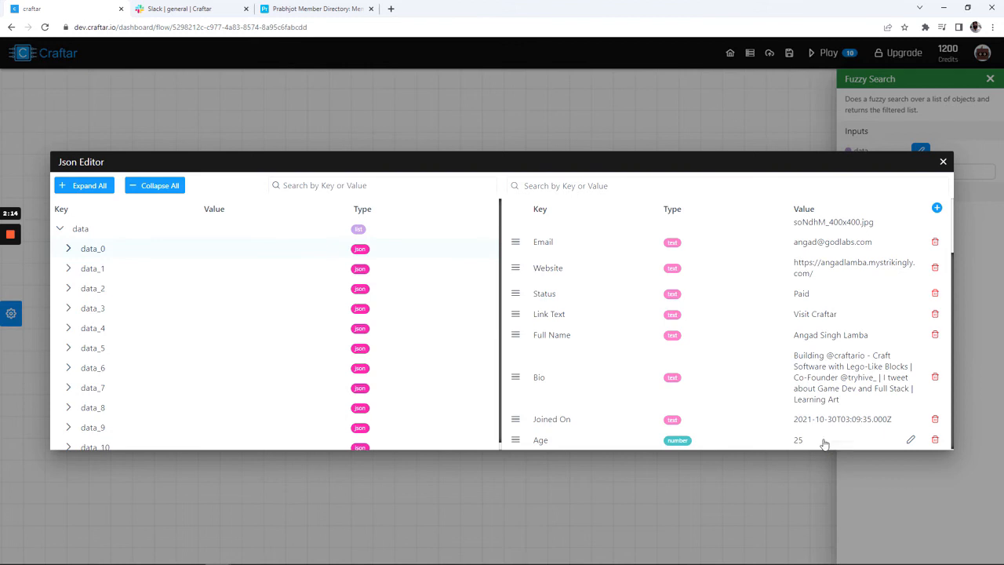
- Expand data_0 in the data tree and select its Age entry to check it
{"action": "scroll", "coordinate": [740, 410], "scroll_direction": "up", "scroll_amount": 5}
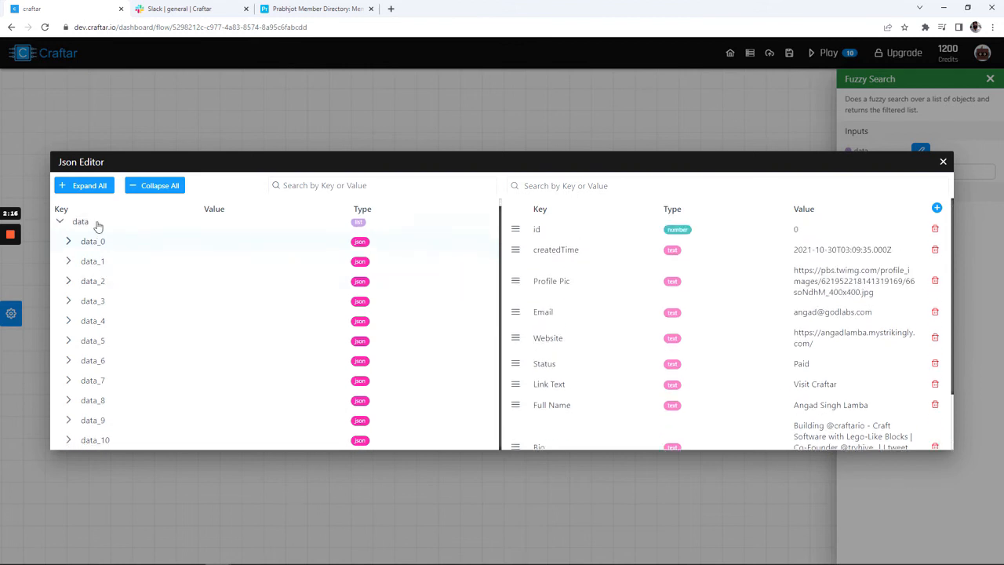
{"action": "left_click", "coordinate": [69, 241]}
{"action": "scroll", "coordinate": [117, 298], "scroll_direction": "down", "scroll_amount": 3}
{"action": "scroll", "coordinate": [141, 322], "scroll_direction": "up", "scroll_amount": 3}
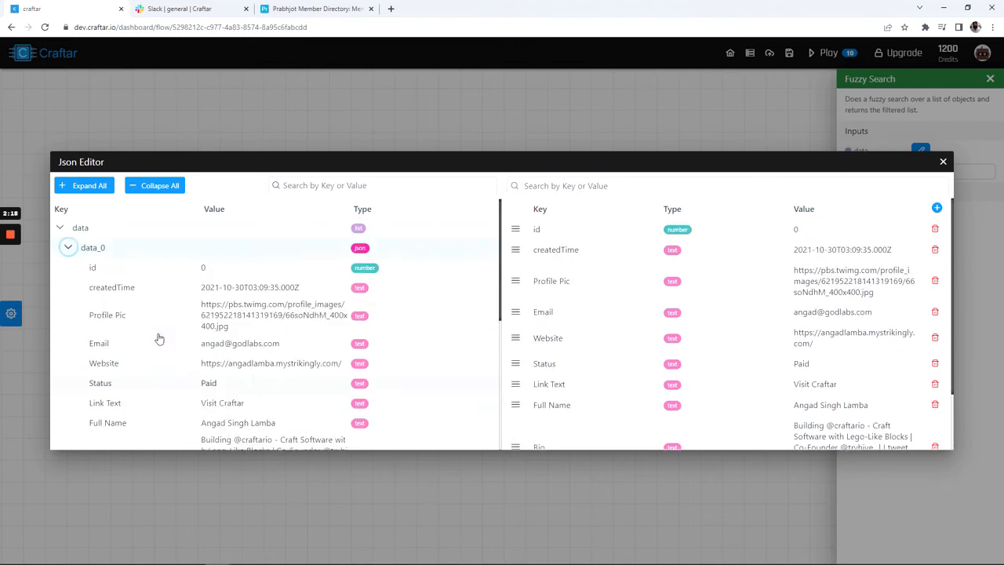
{"action": "scroll", "coordinate": [153, 330], "scroll_direction": "down", "scroll_amount": 3}
{"action": "left_click", "coordinate": [165, 358]}
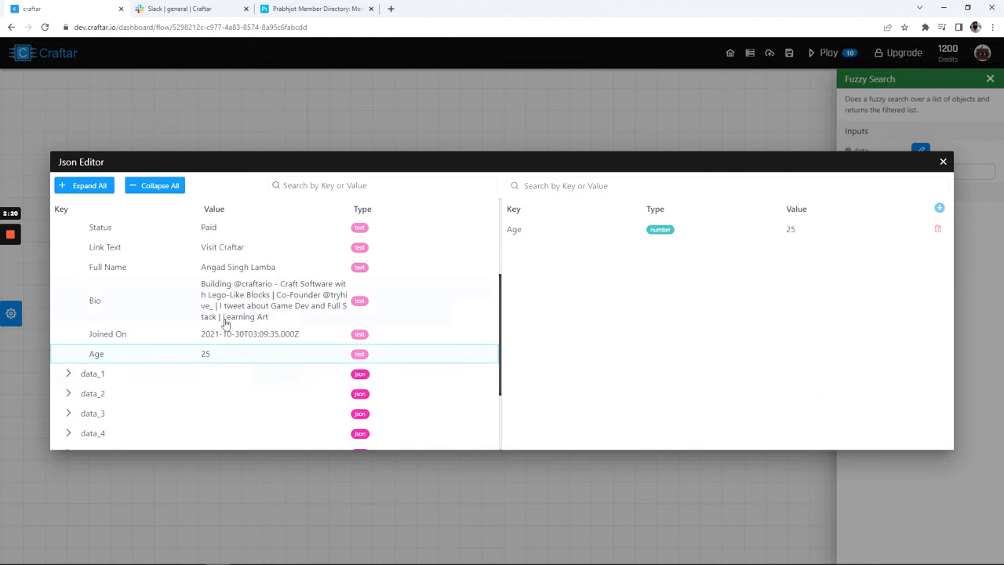
- Select data_0 in the data tree and examine its list of fields
{"action": "scroll", "coordinate": [157, 314], "scroll_direction": "up", "scroll_amount": 3}
{"action": "left_click", "coordinate": [129, 249]}
{"action": "scroll", "coordinate": [651, 345], "scroll_direction": "down", "scroll_amount": 2}
{"action": "scroll", "coordinate": [643, 377], "scroll_direction": "up", "scroll_amount": 3}
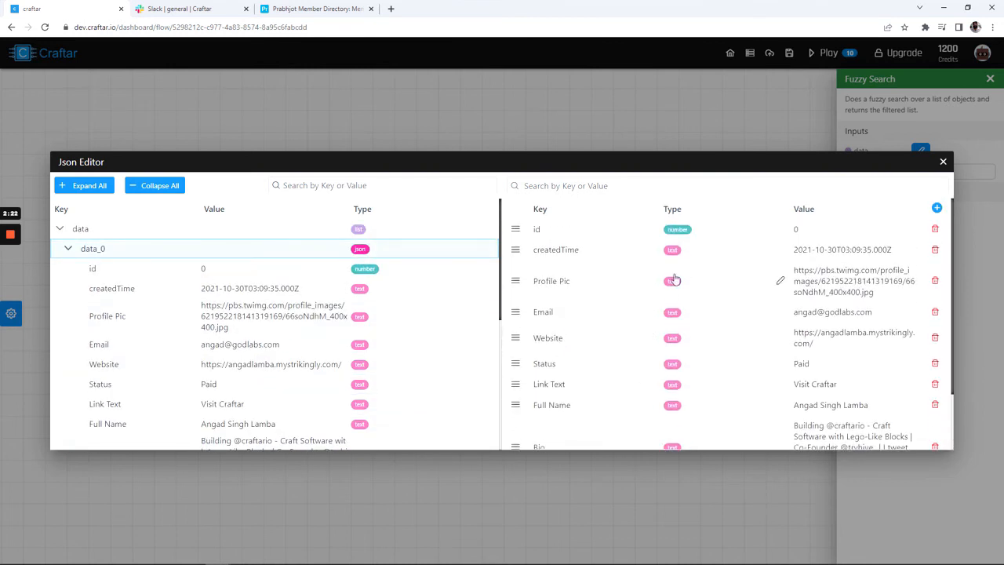
- Add a new JSON item at the end of the data list and select it in the tree
{"action": "left_click", "coordinate": [82, 229]}
{"action": "left_click", "coordinate": [940, 208]}
{"action": "scroll", "coordinate": [706, 353], "scroll_direction": "down", "scroll_amount": 1}
{"action": "scroll", "coordinate": [213, 421], "scroll_direction": "down", "scroll_amount": 1}
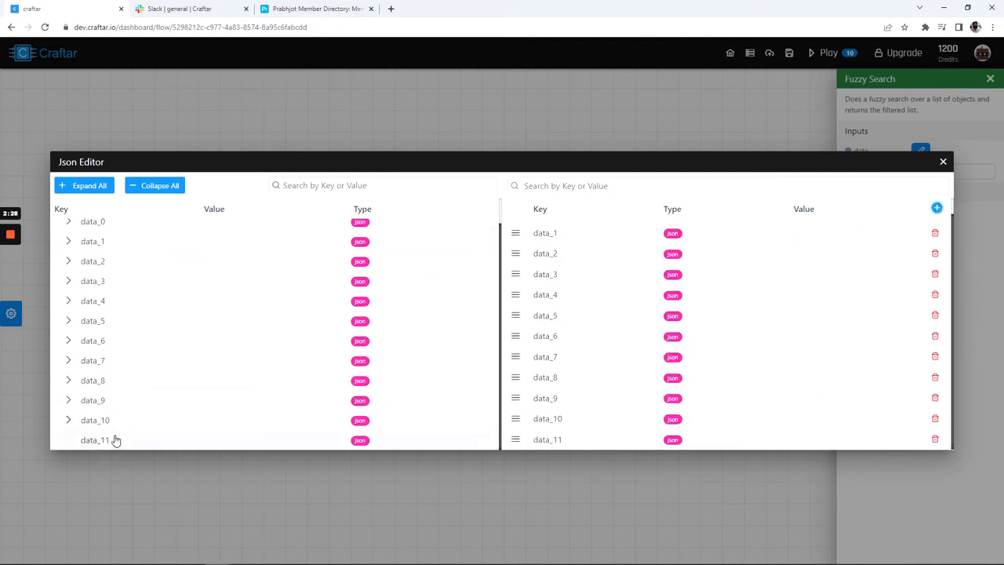
{"action": "left_click", "coordinate": [113, 440]}
{"action": "scroll", "coordinate": [103, 227], "scroll_direction": "up", "scroll_amount": 1}
{"action": "scroll", "coordinate": [102, 219], "scroll_direction": "down", "scroll_amount": 1}
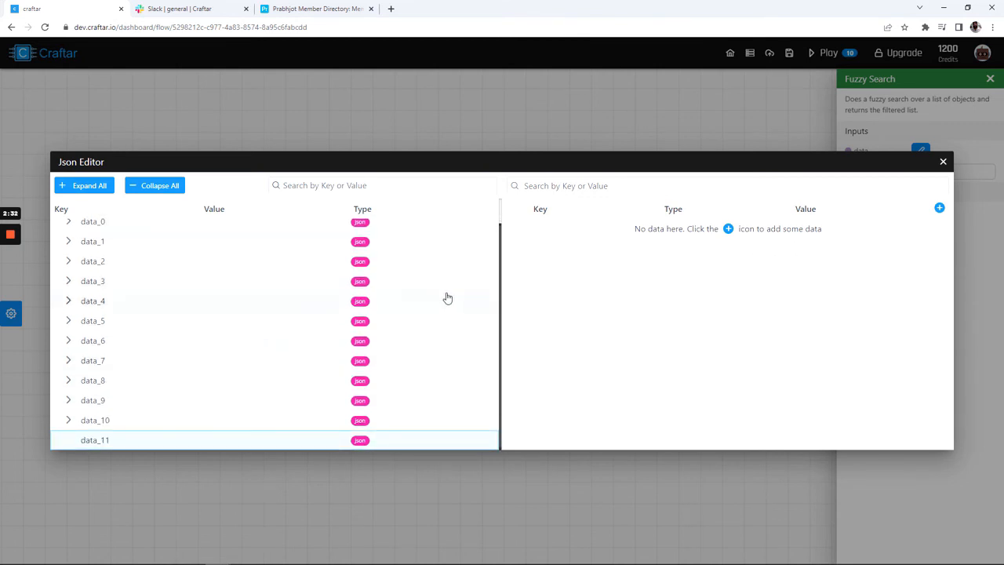
- Add a text key called Name to the empty last item of the data list, with a person's first name as its value
{"action": "left_click", "coordinate": [940, 208]}
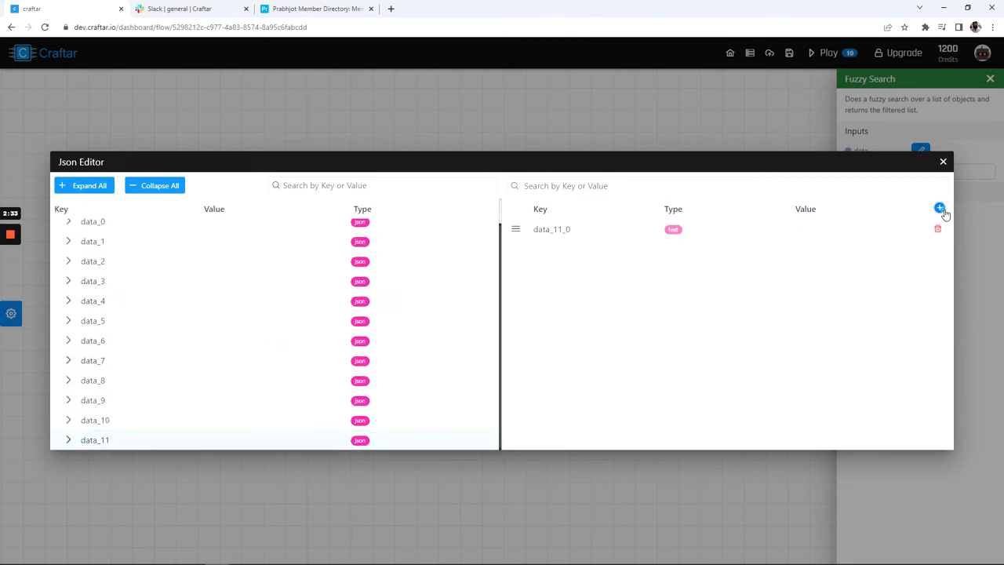
{"action": "left_click", "coordinate": [585, 230]}
{"action": "double_click", "coordinate": [565, 229]}
{"action": "type", "text": "Name"}
{"action": "key", "text": "Tab"}
{"action": "key", "text": "Tab"}
{"action": "type", "text": "Shabad"}
{"action": "key", "text": "Return"}
- Add a second key named Age to data_11, with type Number and value 25
{"action": "left_click", "coordinate": [940, 209]}
{"action": "left_click", "coordinate": [562, 250]}
{"action": "key", "text": "ctrl+a"}
{"action": "type", "text": "Age"}
{"action": "left_click", "coordinate": [666, 254]}
{"action": "left_click", "coordinate": [720, 289]}
{"action": "left_click", "coordinate": [838, 263]}
{"action": "type", "text": "25"}
{"action": "left_click", "coordinate": [816, 379]}
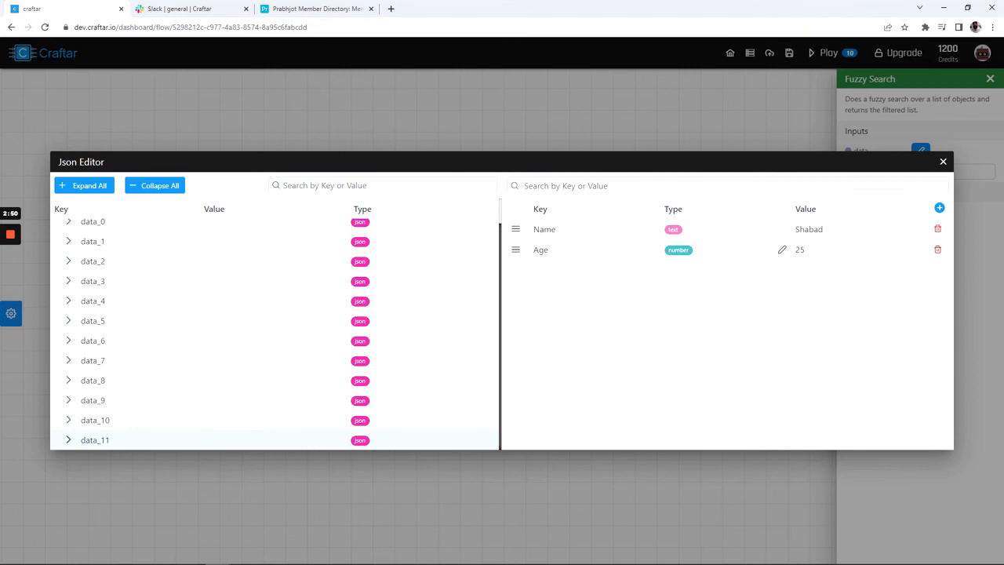
- Filter the data tree by "age" and expand data_0 and data_11 to inspect their matching entries
{"action": "scroll", "coordinate": [442, 321], "scroll_direction": "up", "scroll_amount": 1}
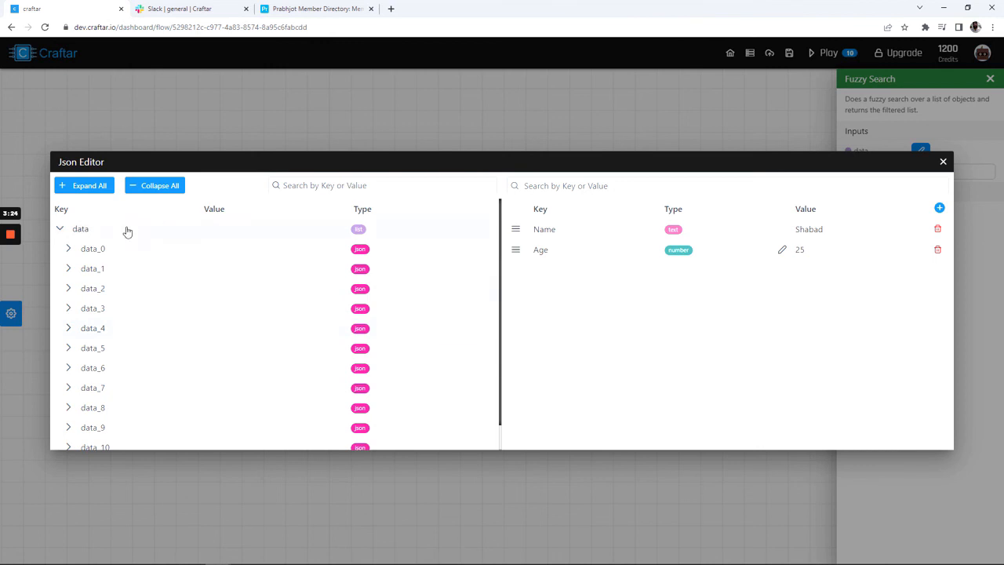
{"action": "left_click", "coordinate": [69, 249]}
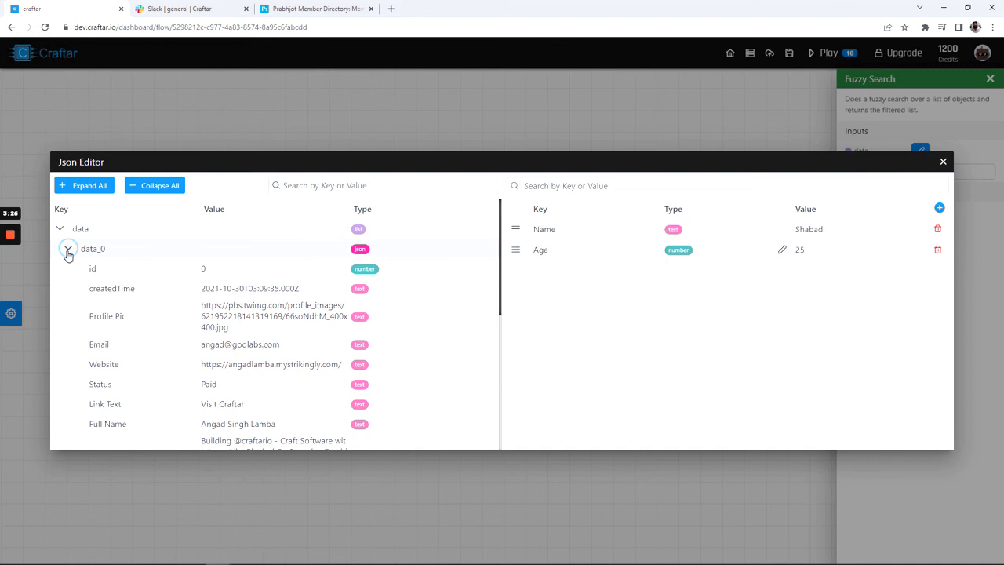
{"action": "left_click", "coordinate": [68, 249]}
{"action": "left_click", "coordinate": [338, 186]}
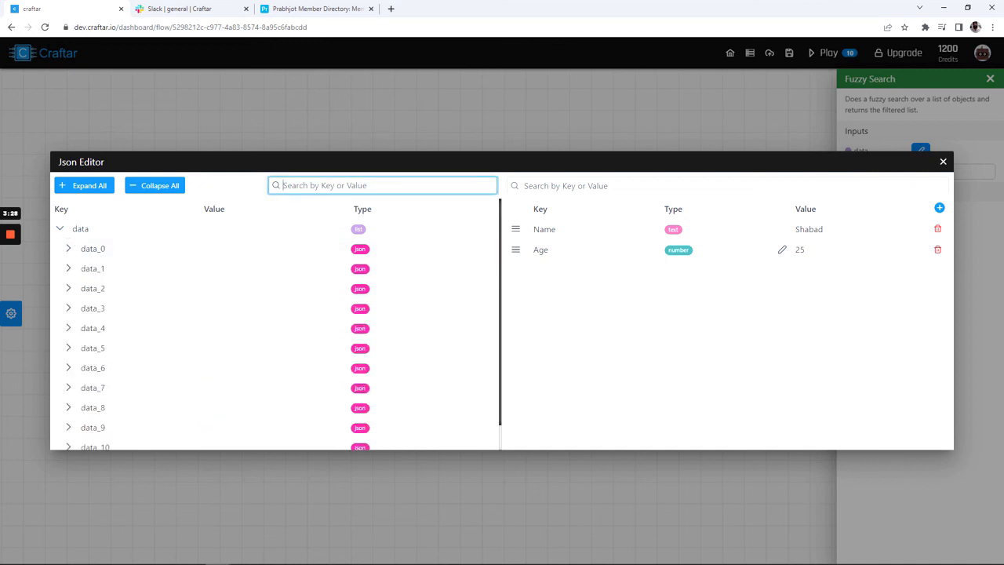
{"action": "type", "text": "age"}
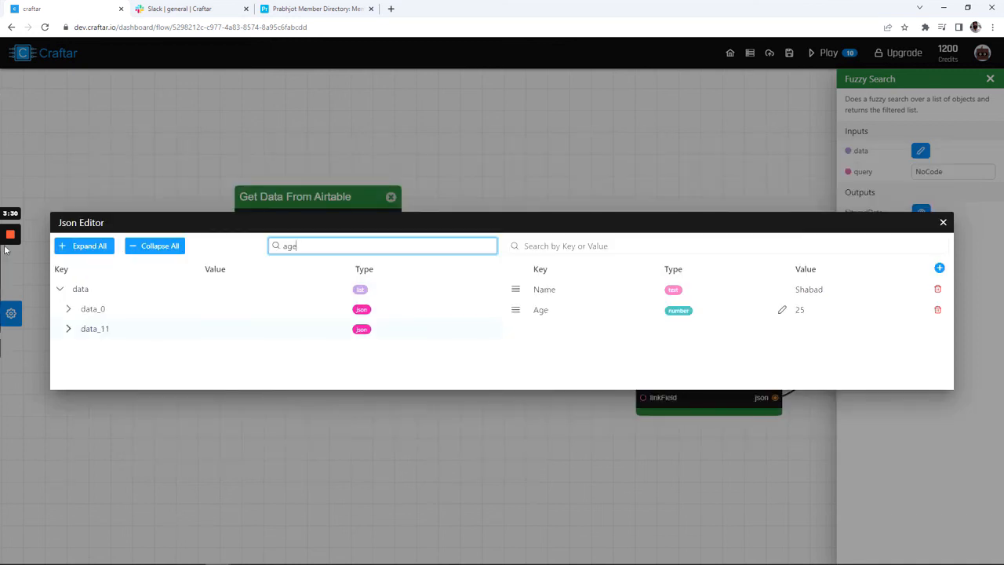
{"action": "left_click", "coordinate": [68, 329]}
{"action": "left_click", "coordinate": [69, 309]}
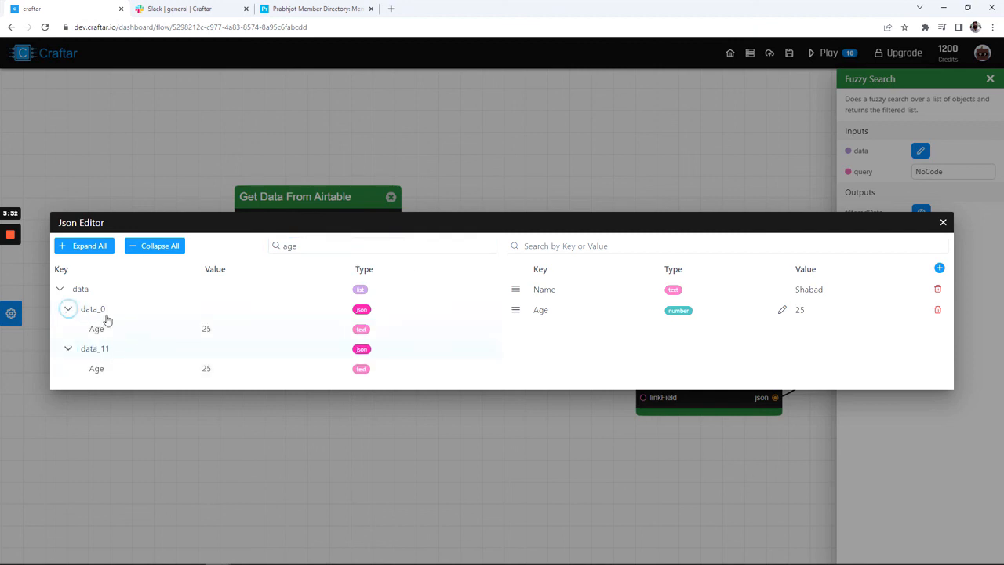